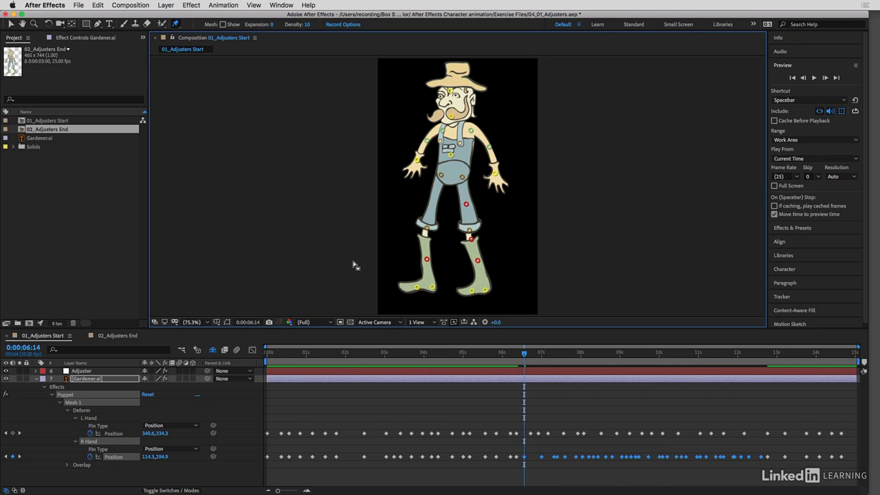
Preview the current hand animation and undo the last motion recorded for the R Hand puppet pin.
key("space")
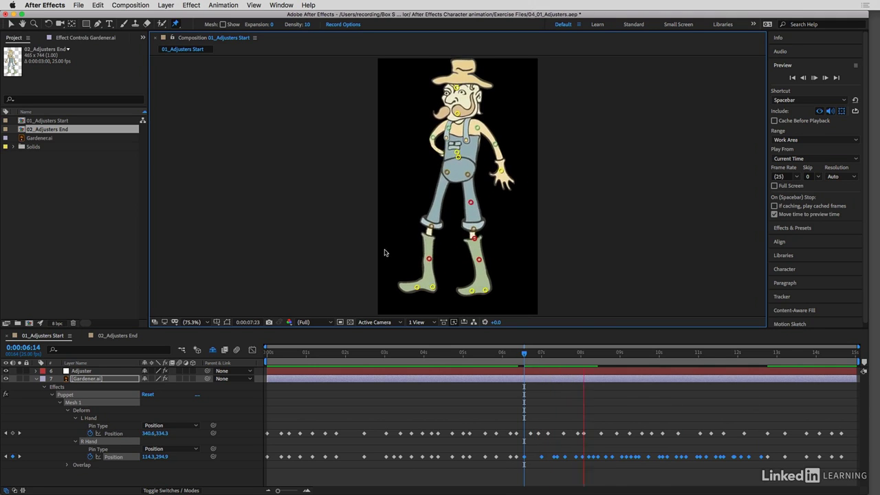
key("space")
key("super+z")
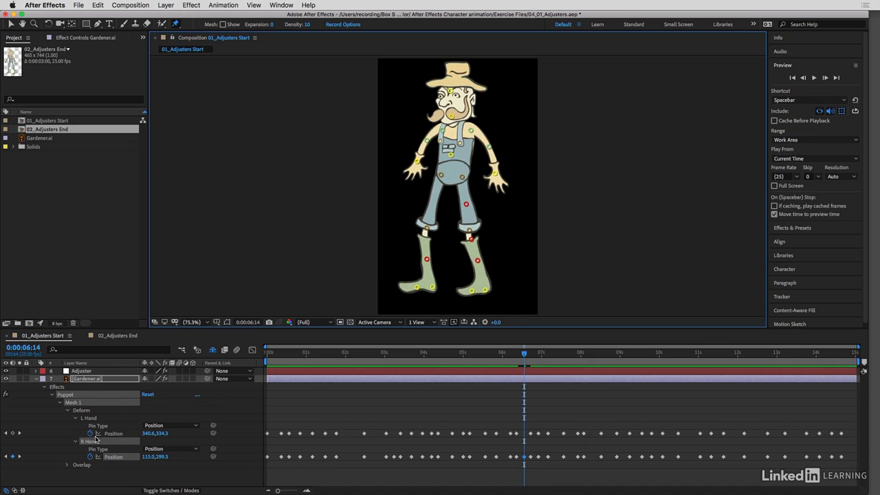
Show layer controls in the composition view and move the Adjuster null onto the gardener's right hand.
left_click(82, 371)
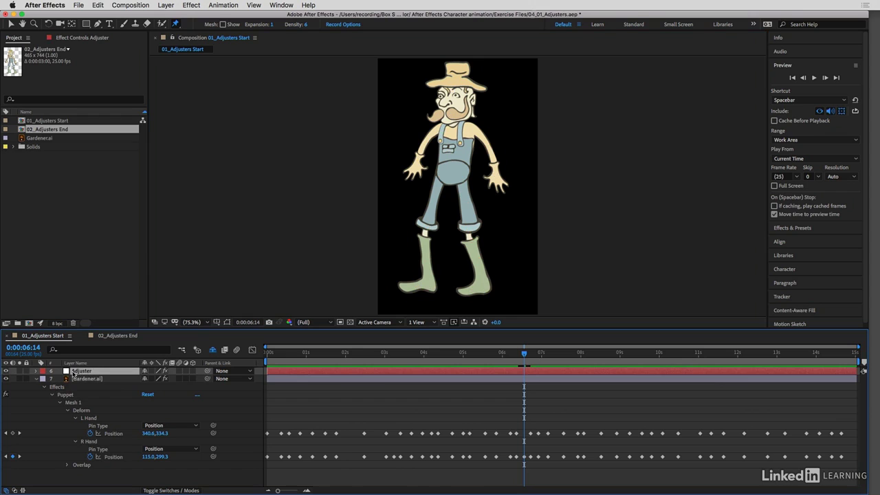
left_click(254, 38)
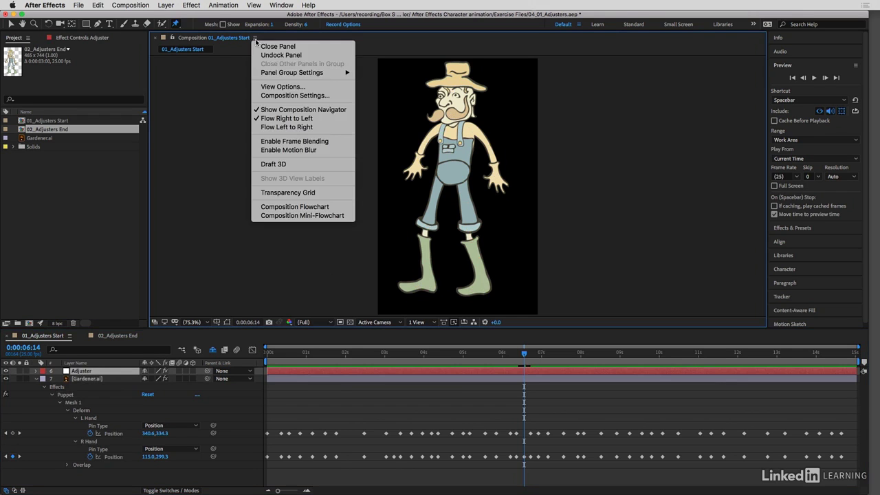
left_click(283, 87)
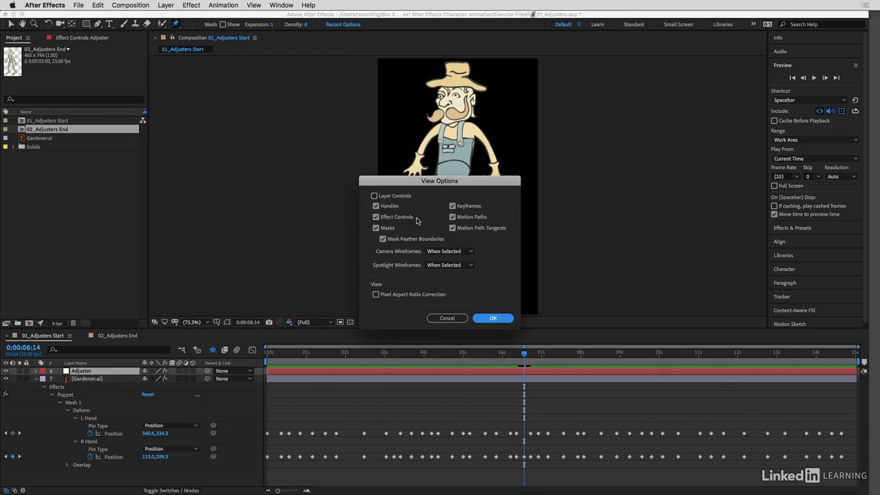
left_click(374, 196)
left_click(492, 318)
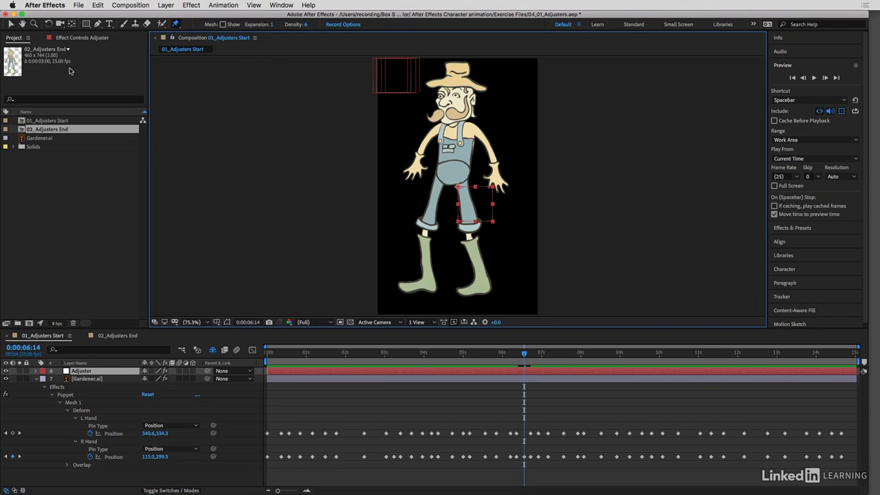
left_click(11, 24)
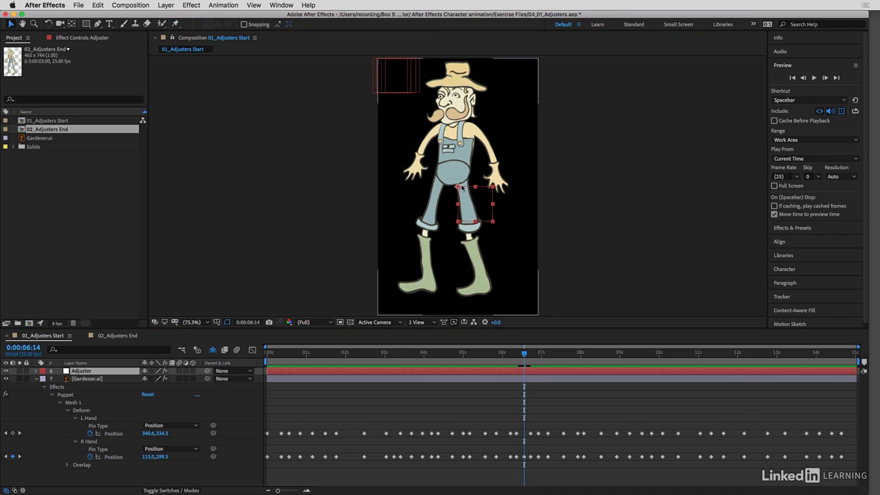
left_click_drag(459, 185, 417, 166)
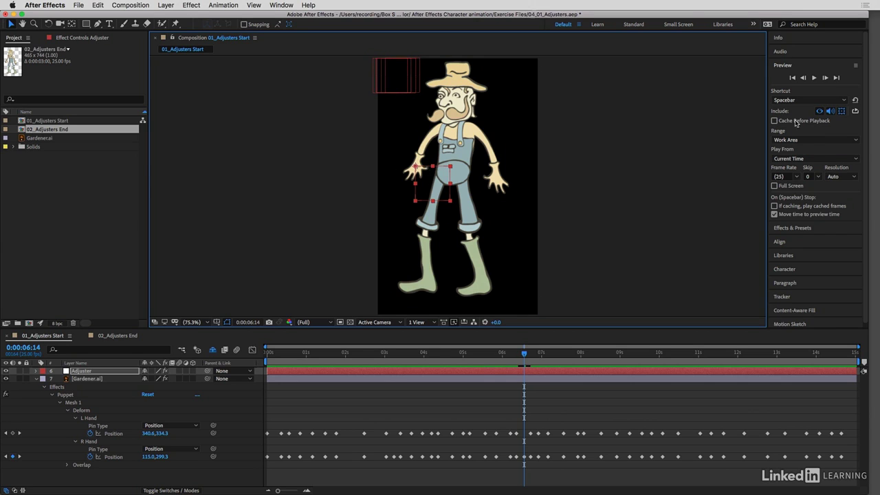
Open Motion Sketch and try capturing a curved side-to-side movement of the Adjuster null around the right hand.
left_click(812, 69)
left_click(815, 175)
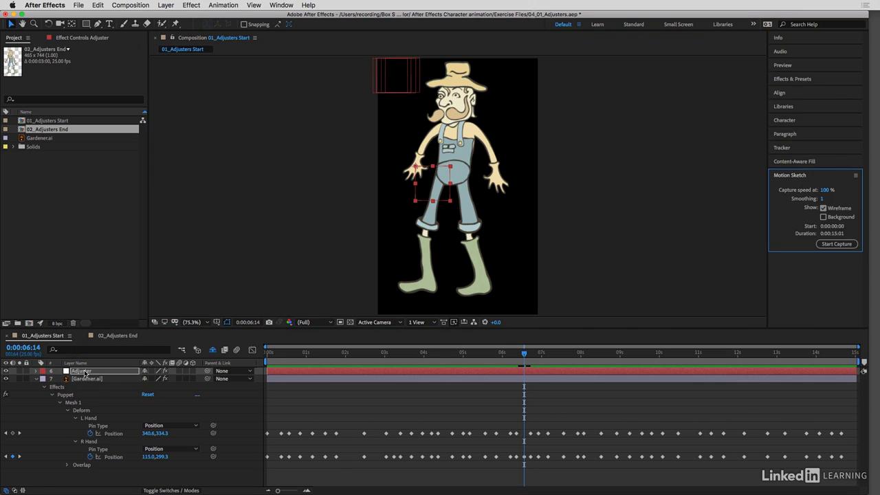
left_click(833, 242)
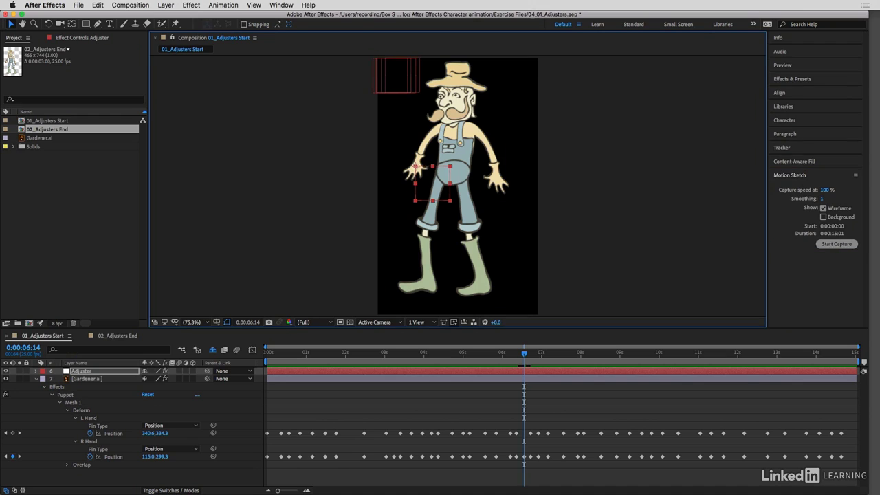
mouse_move(415, 167)
left_mouse_down()
mouse_move(391, 161)
mouse_move(438, 164)
mouse_move(391, 160)
mouse_move(444, 160)
mouse_move(417, 167)
mouse_move(392, 159)
mouse_move(446, 171)
left_mouse_up()
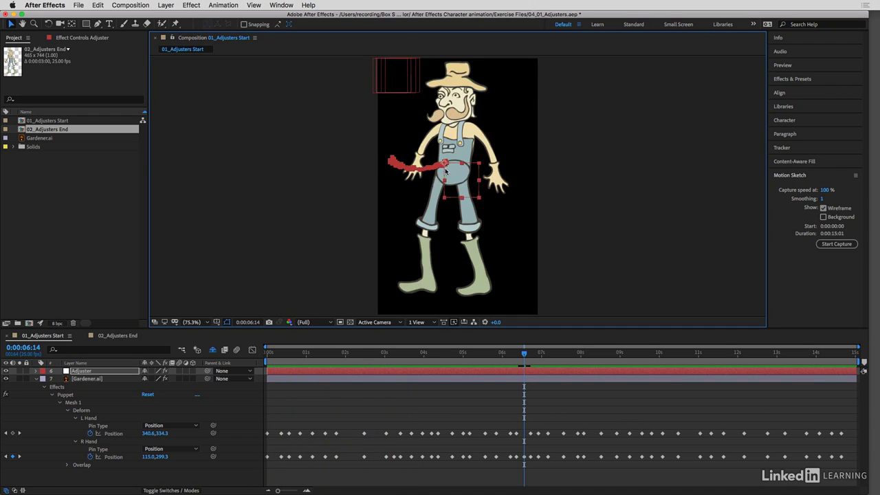
Capture the Adjuster's side-to-side swing with Motion Sketch's Background shown, and convert its Position keyframes to Auto Bezier.
left_click(824, 217)
left_click(836, 244)
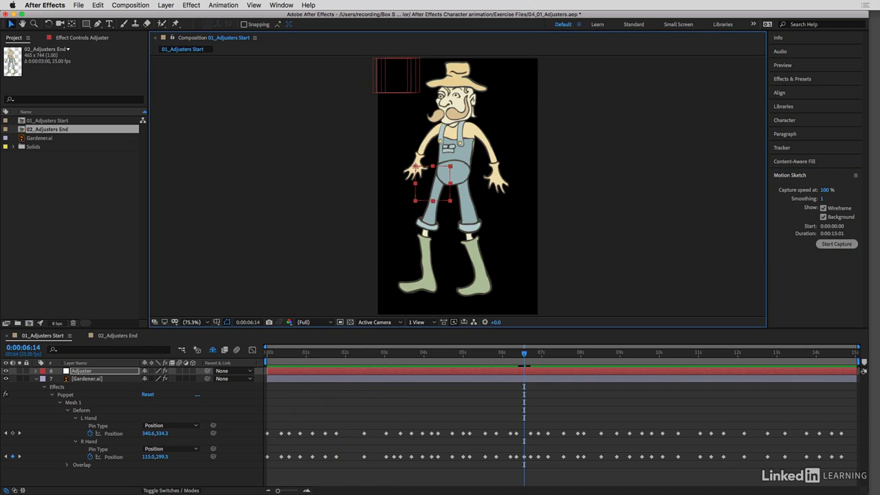
mouse_move(415, 166)
left_mouse_down()
mouse_move(392, 163)
mouse_move(437, 163)
mouse_move(389, 164)
mouse_move(445, 170)
mouse_move(418, 174)
left_mouse_up()
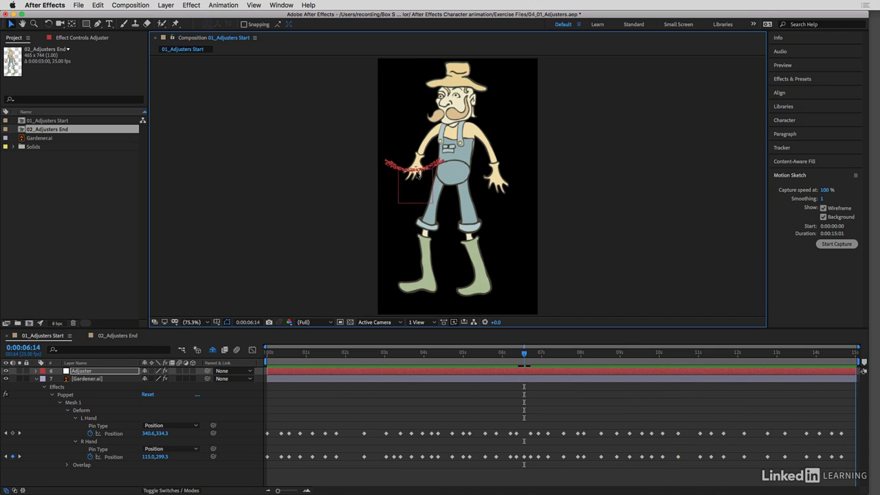
key("p")
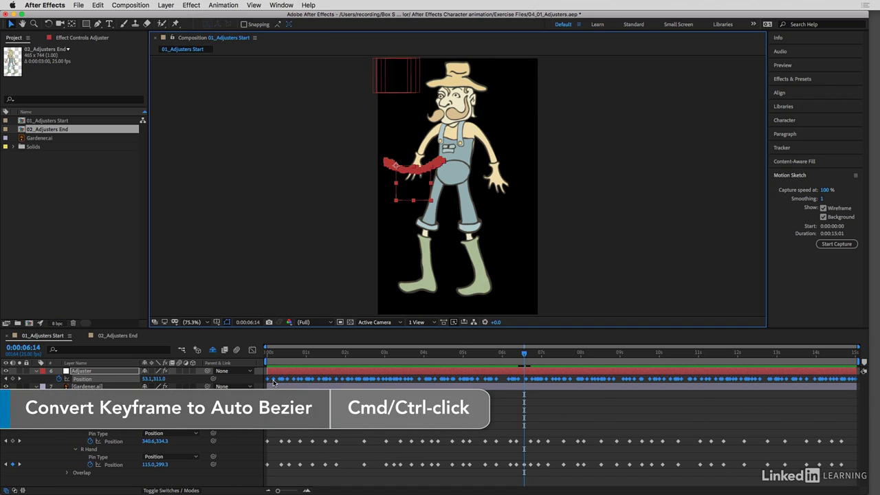
left_click(273, 379, "super")
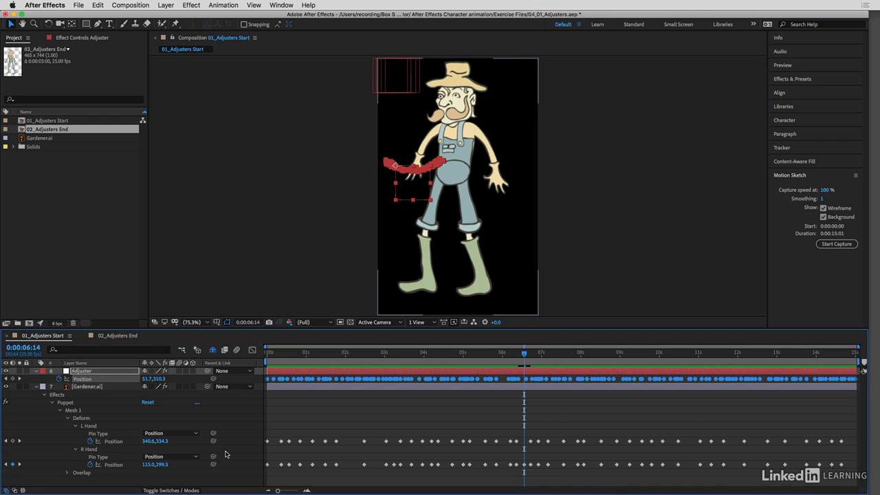
Link the L Hand and R Hand puppet pins' Position to the Adjuster's Position, previewing the animation after each link.
left_click_drag(214, 441, 83, 379)
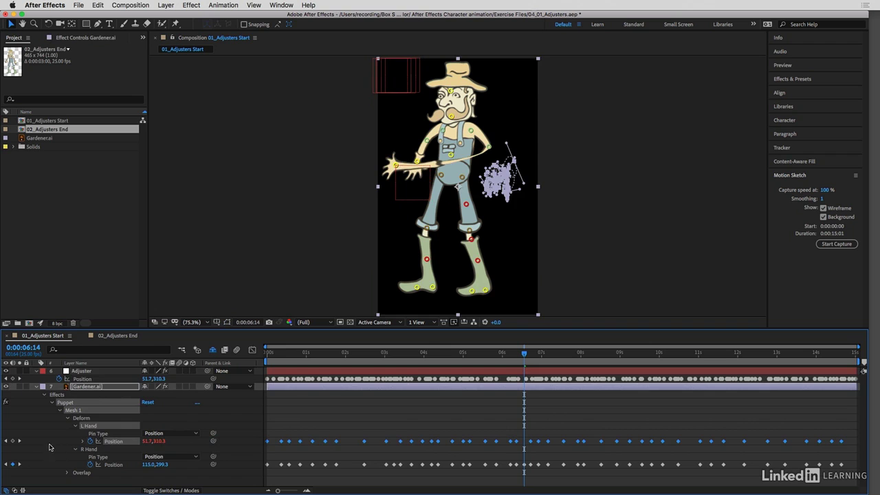
key("space")
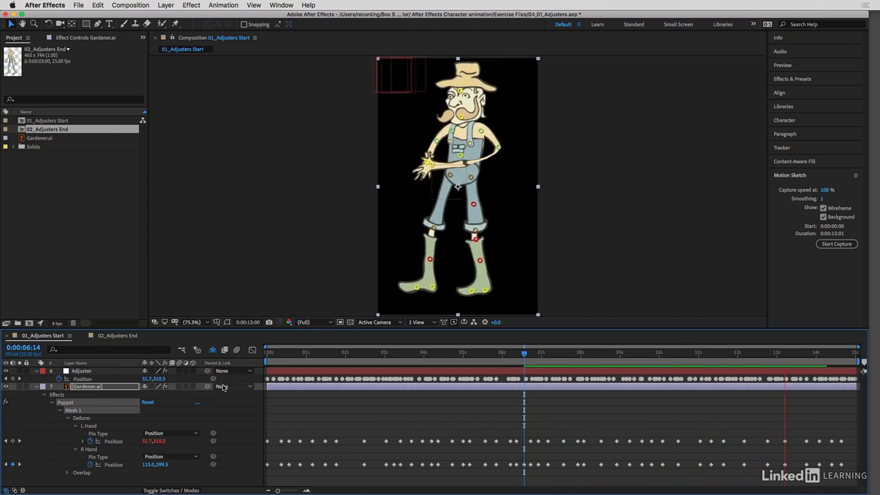
key("space")
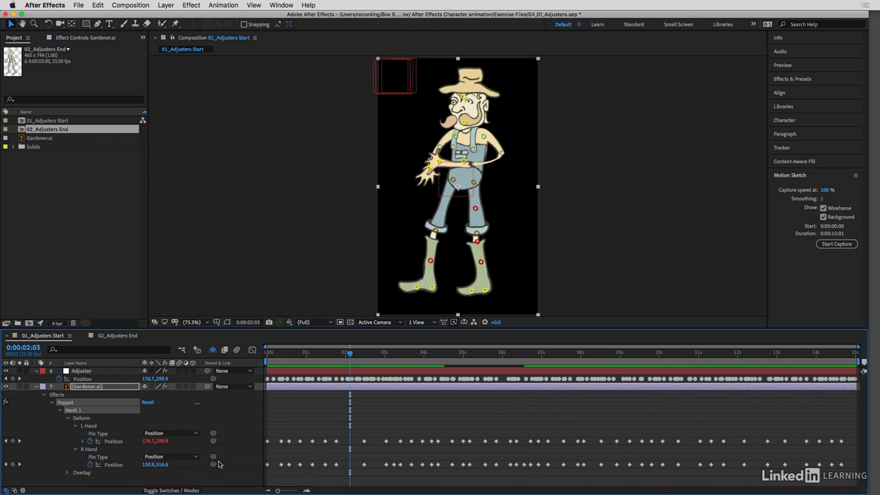
left_click_drag(214, 465, 82, 379)
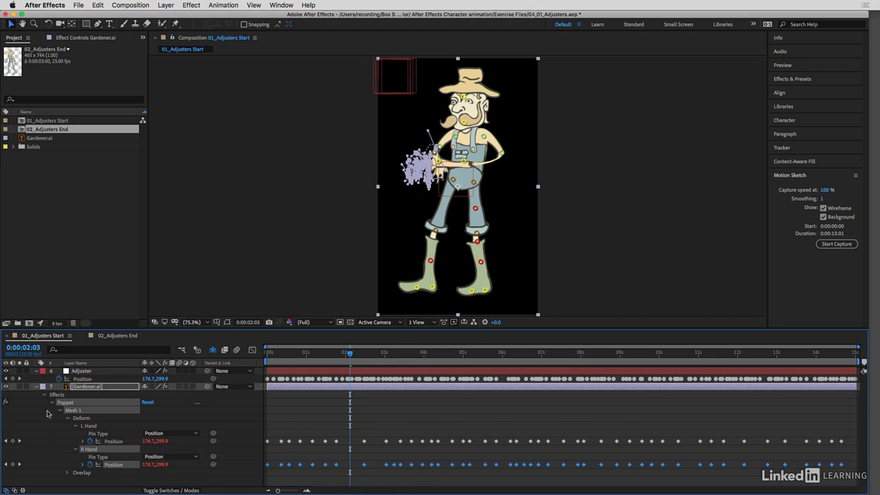
key("space")
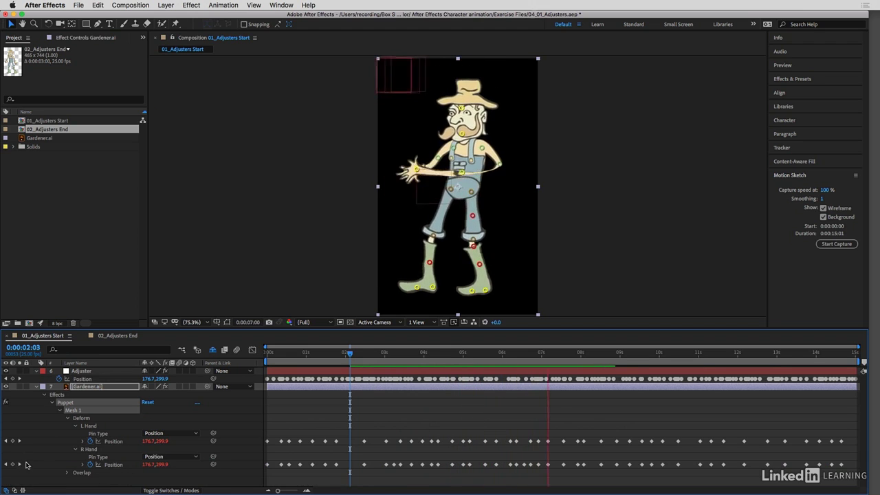
key("space")
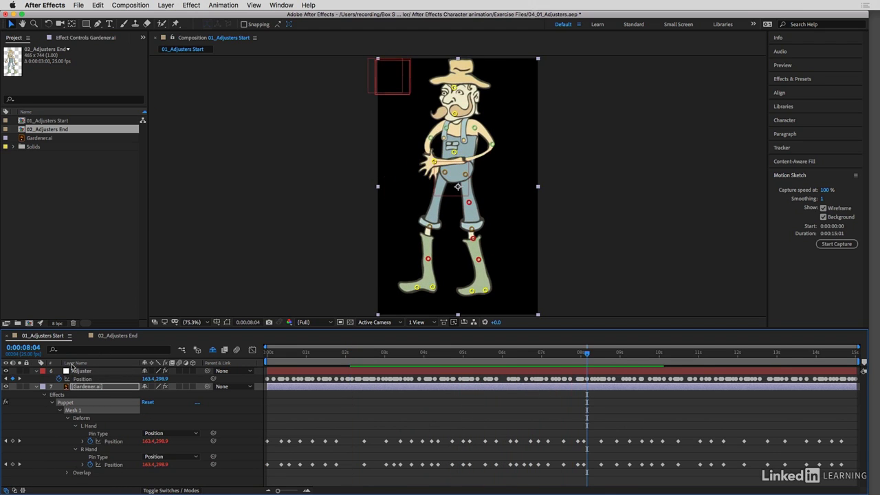
Filter the Gardener.ai layer by "elbow", link the L Elbow and R Elbow pin Positions to the Adjuster's Position, and preview.
left_click(94, 387)
left_click(81, 351)
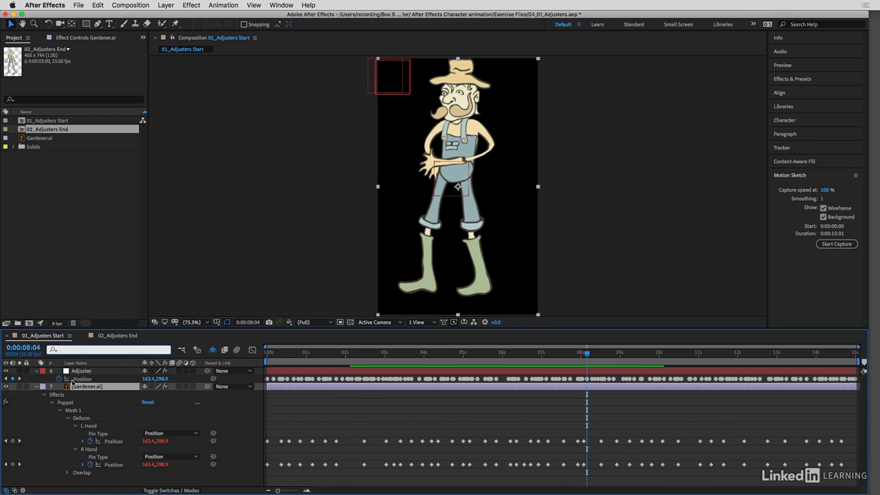
type("elbow")
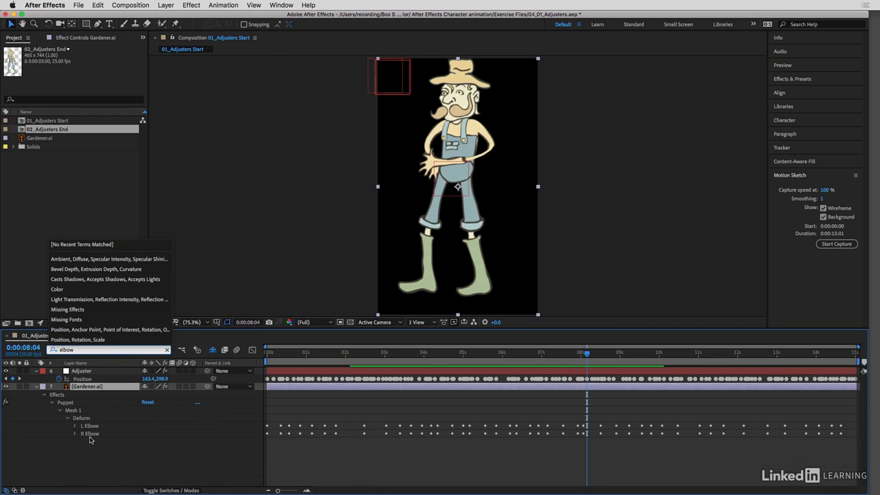
left_click(75, 433)
left_click(75, 426)
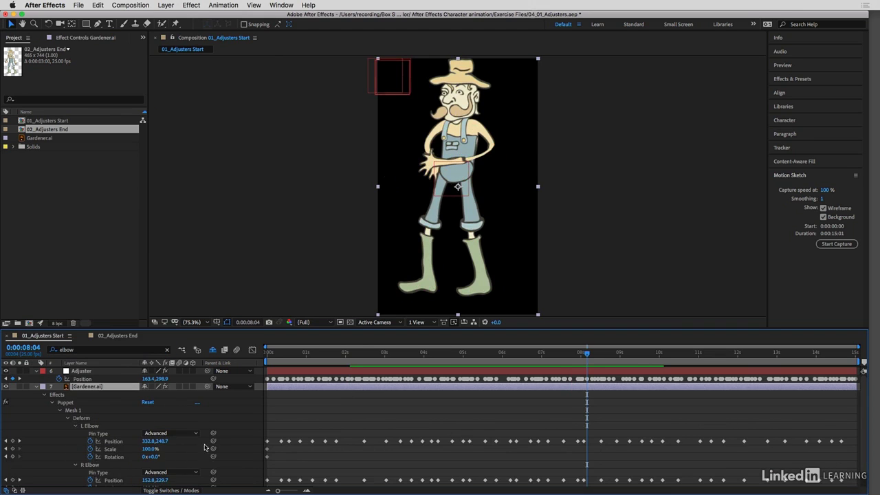
left_click_drag(213, 440, 96, 378)
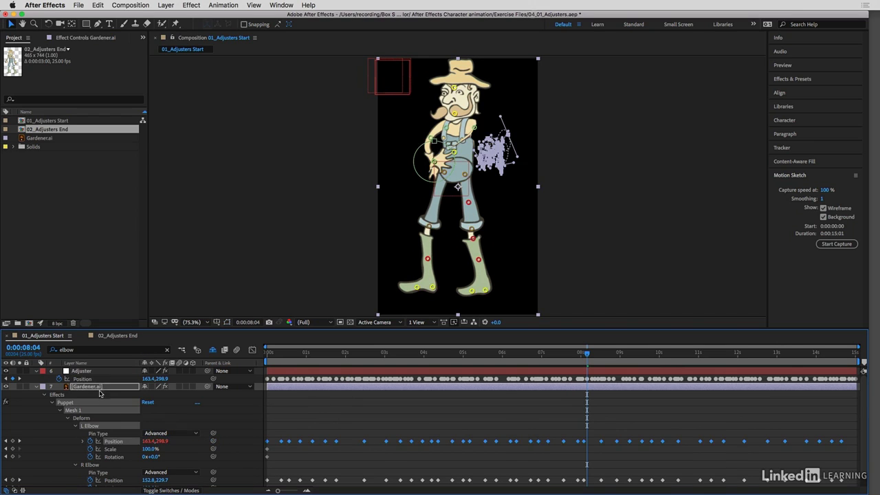
left_click_drag(213, 480, 88, 380)
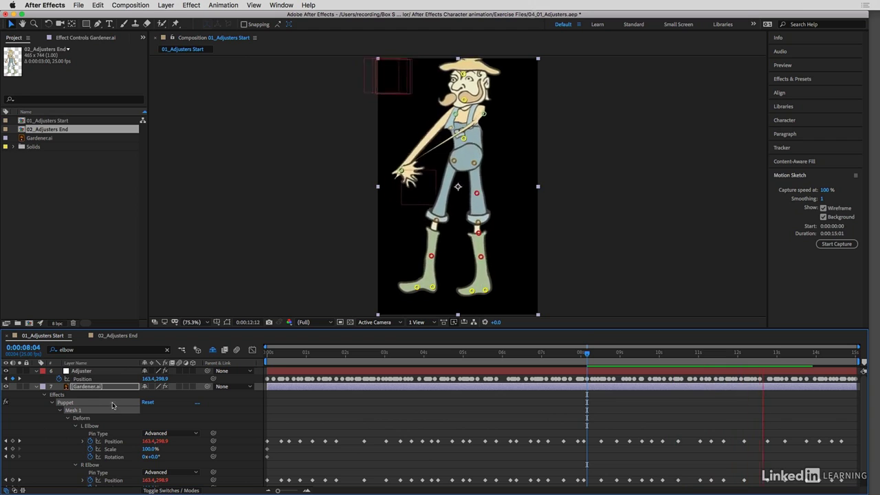
key("space")
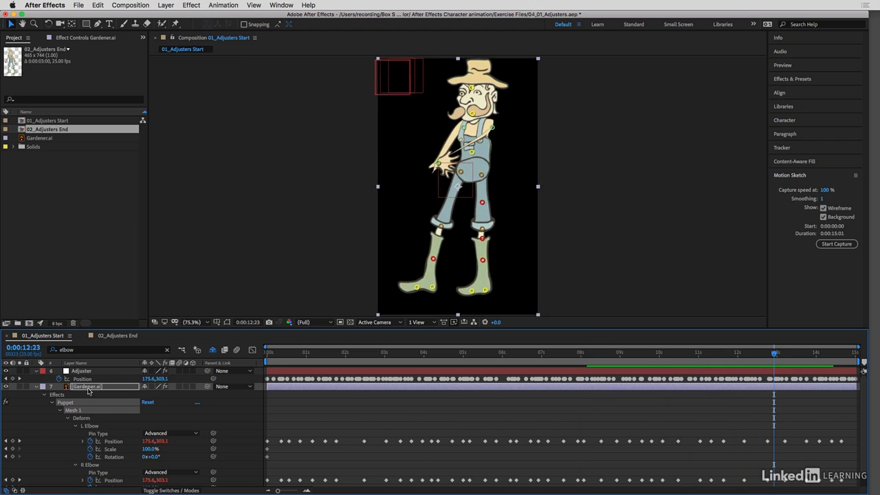
Show only the expressions on the Gardener.ai layer in the timeline.
left_click(92, 387)
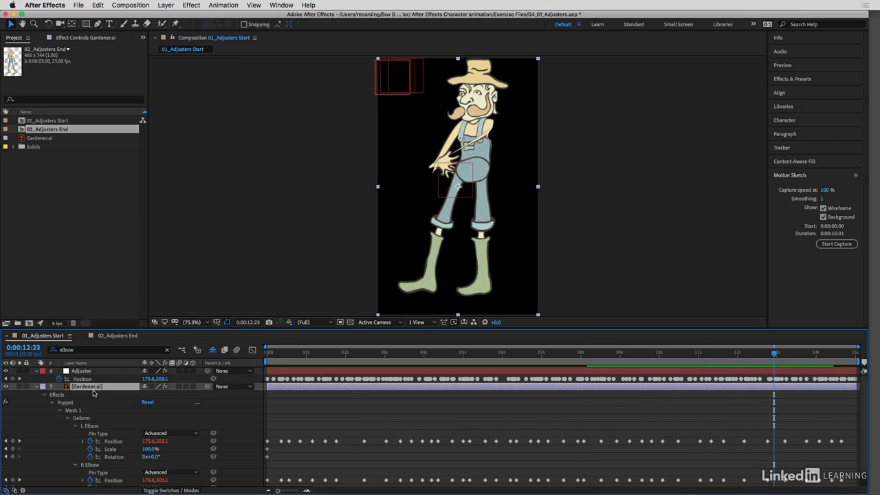
key("e")
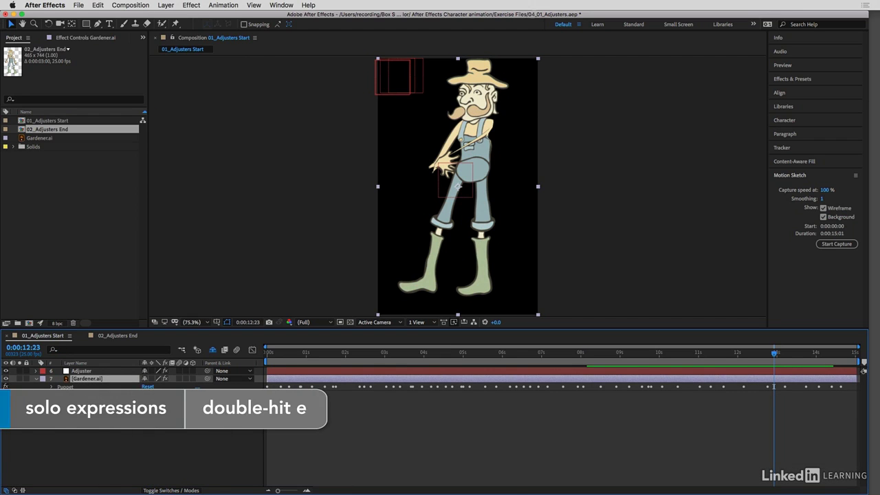
key("e")
key("e")
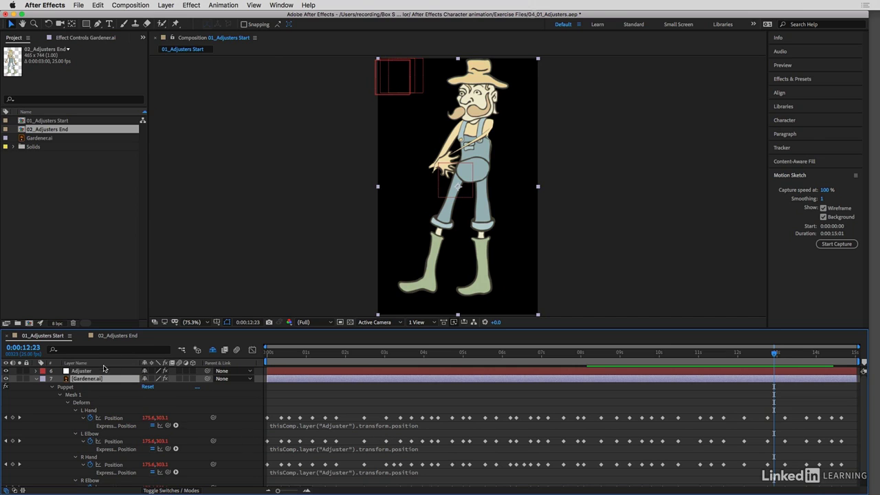
Delete the Point Control 5 effect from the Adjuster layer and rename its first Point Control "Left Hand".
left_click(81, 371)
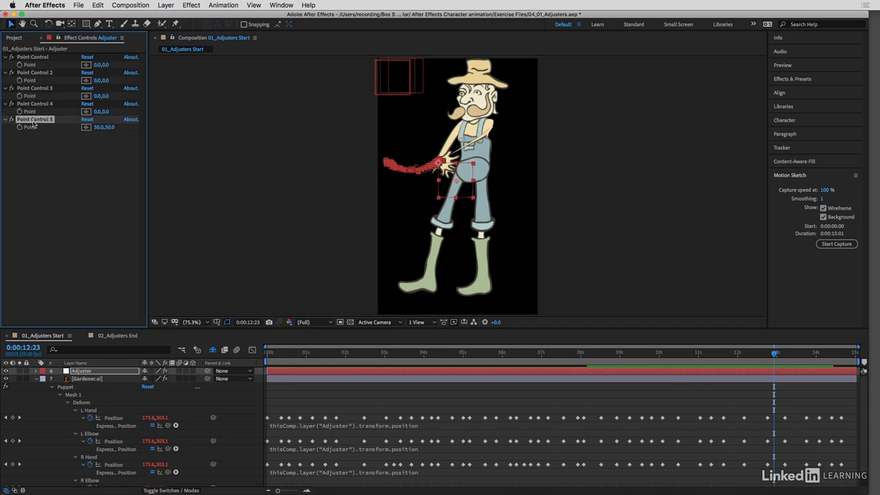
key("Delete")
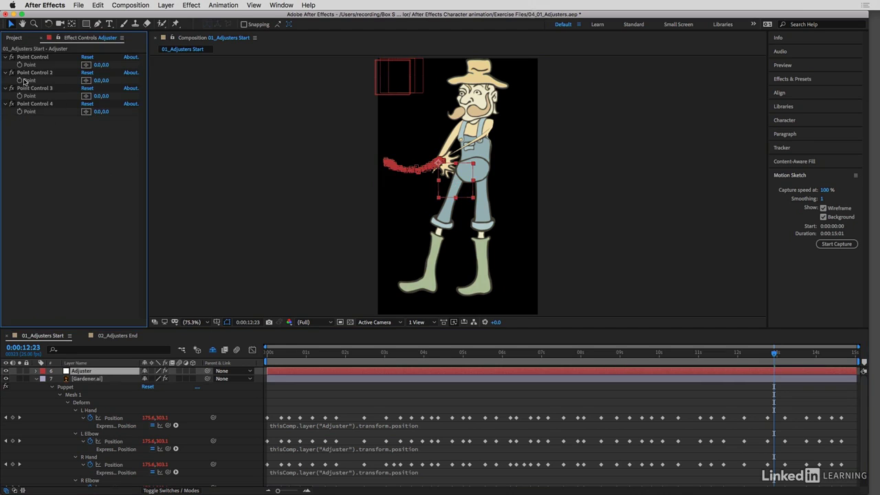
left_click(37, 59)
key("Return")
type("Left Hand")
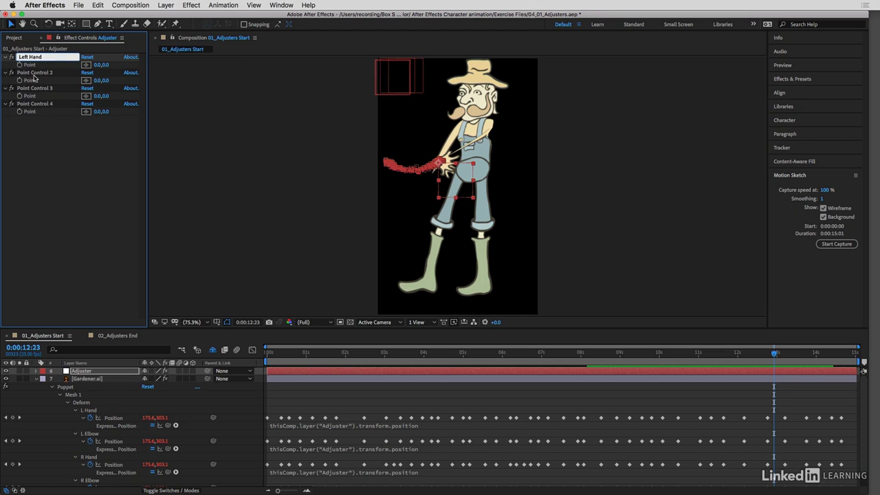
key("Return")
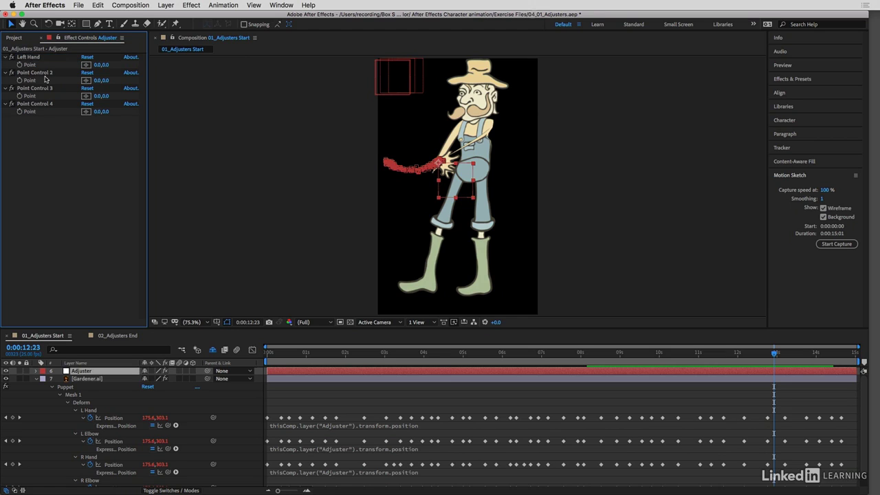
Rename the Adjuster's Point Control 2, 3 and 4 effects as "Right Hand", "Left Elbow" and "Right Elbow".
left_click(35, 73)
key("Return")
type("Right Hand")
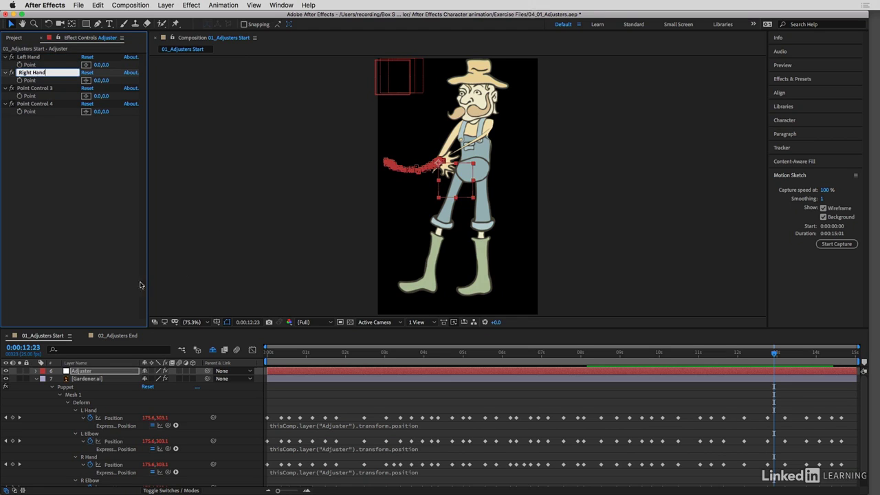
left_click(40, 90)
key("Return")
type("Left E")
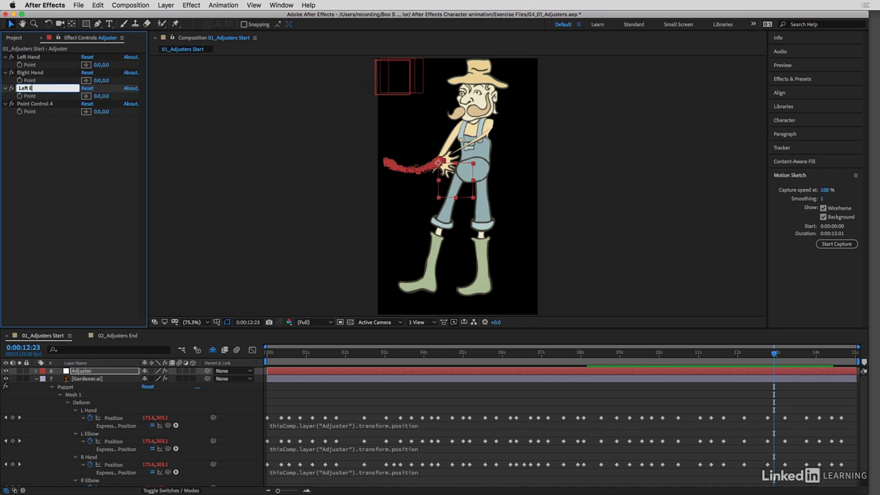
type("lbow")
left_click(42, 104)
key("Return")
type("Righ")
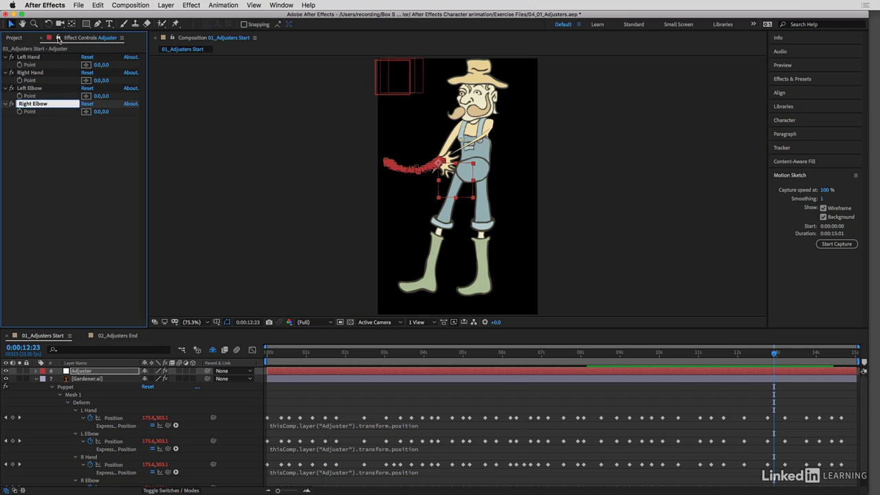
key("Return")
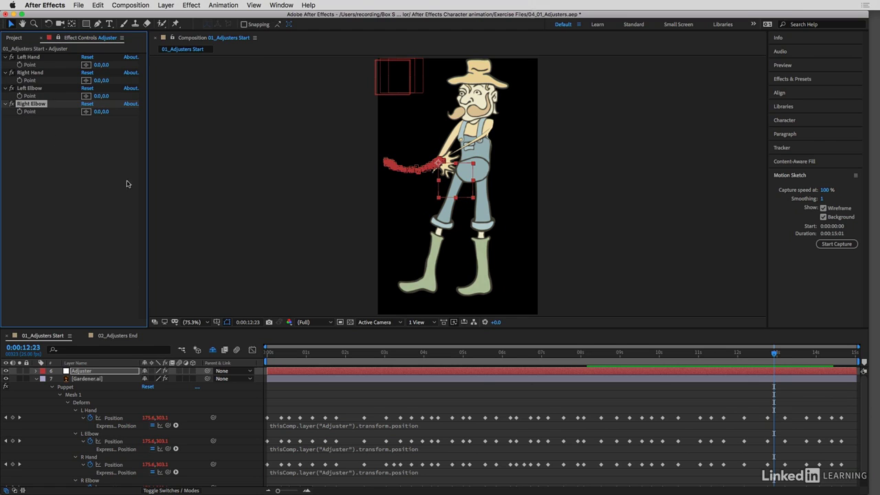
Append the Adjuster's Left Hand and Left Elbow Point values to the L Hand and L Elbow pin Position expressions using "+".
left_click(423, 425)
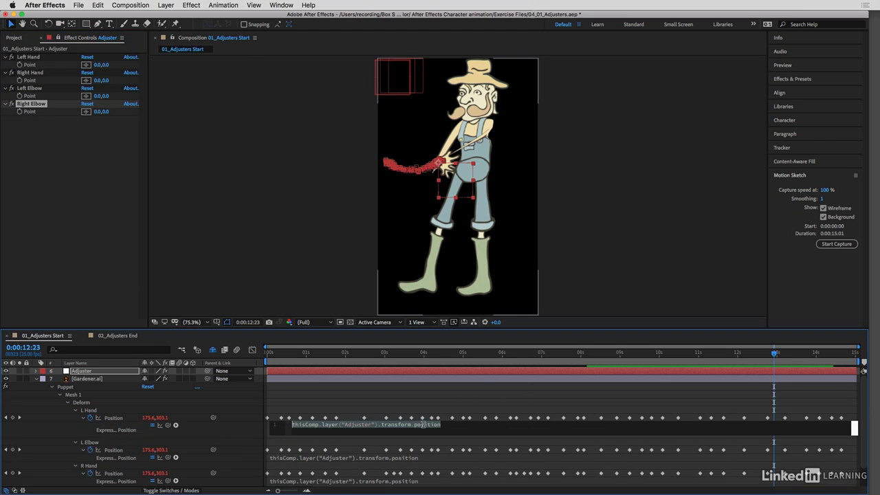
left_click(445, 425)
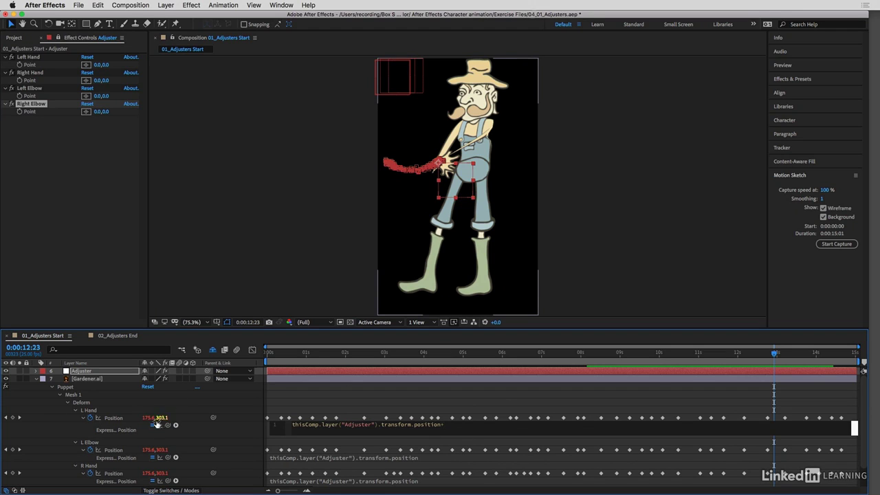
left_click_drag(164, 418, 24, 64)
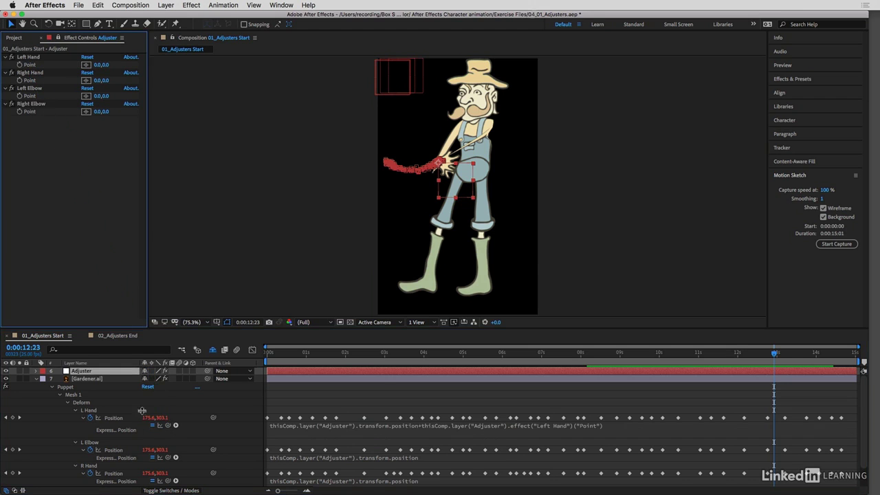
scroll(430, 459, "down", 2)
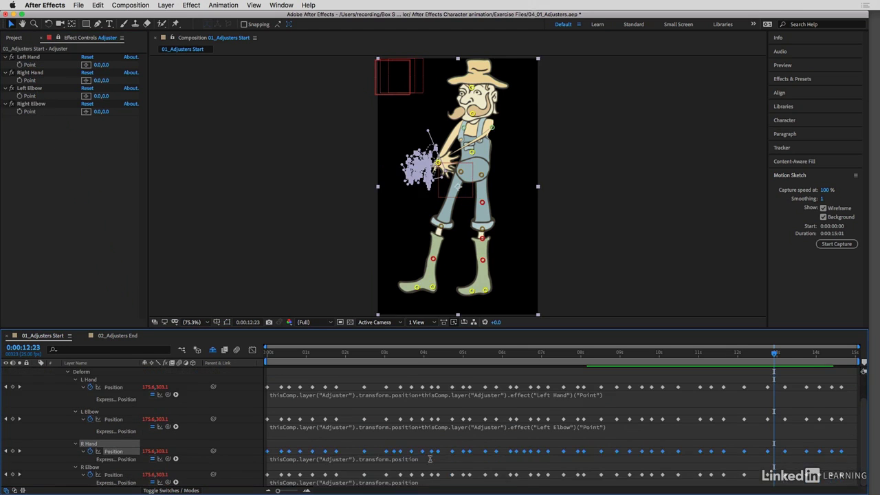
Append the Adjuster's Right Hand and Right Elbow Point values to the R Hand and R Elbow pin Position expressions using "+".
left_click(430, 458)
type("+")
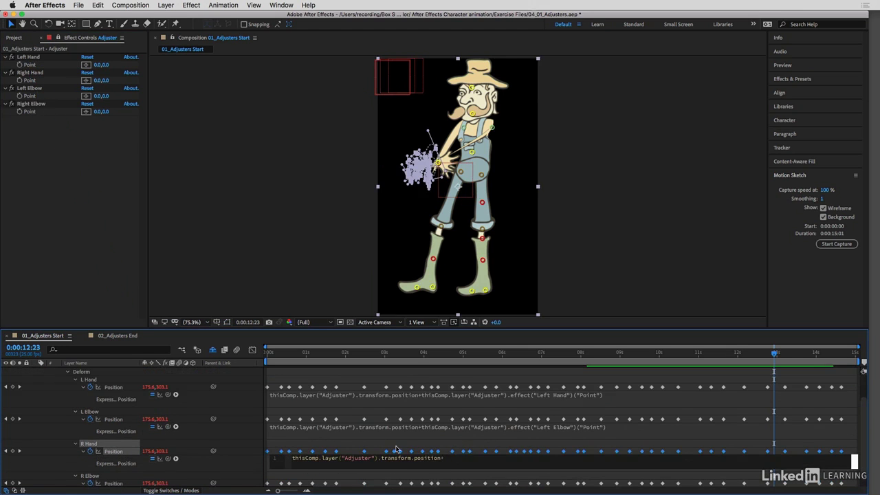
left_click_drag(167, 458, 31, 79)
left_click(460, 480)
type("+")
left_click_drag(168, 482, 31, 111)
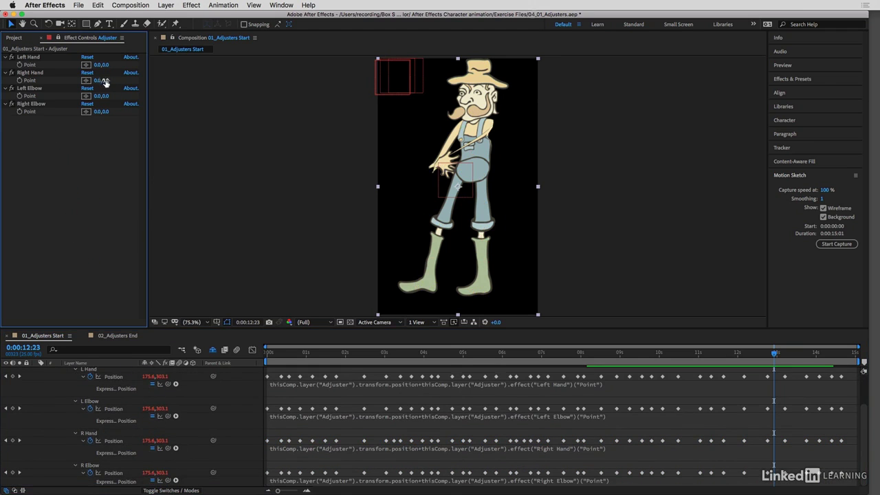
Set the Left Hand point to 130, 16, the Left Elbow point to 209, -67 and the Right Hand point to 86, 19.
left_click_drag(98, 83, 171, 84)
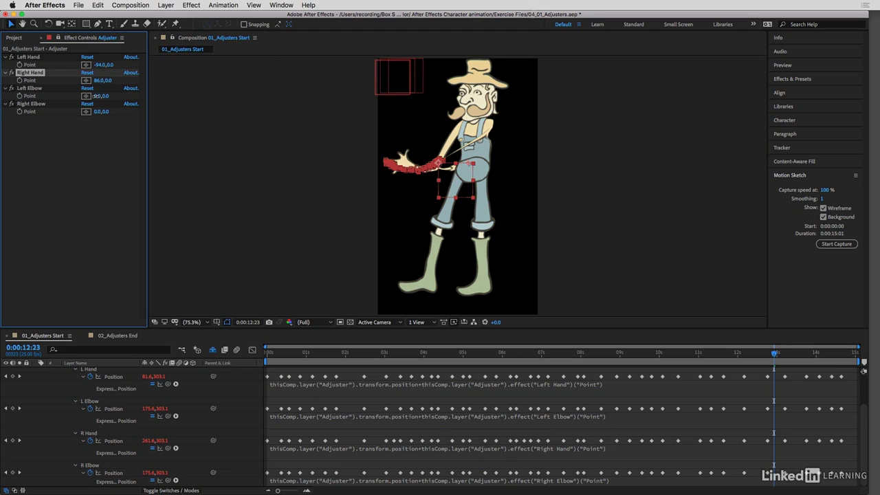
left_click_drag(97, 96, 206, 101)
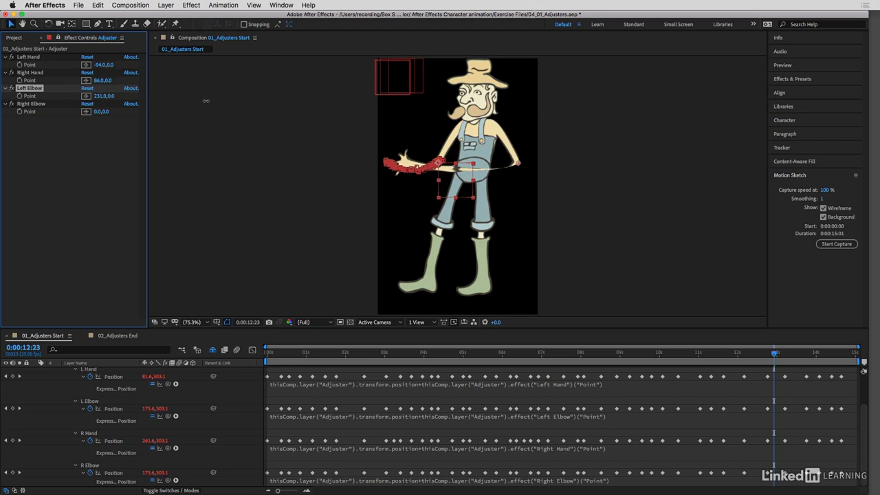
left_click_drag(98, 64, 237, 101)
left_click_drag(111, 66, 84, 114)
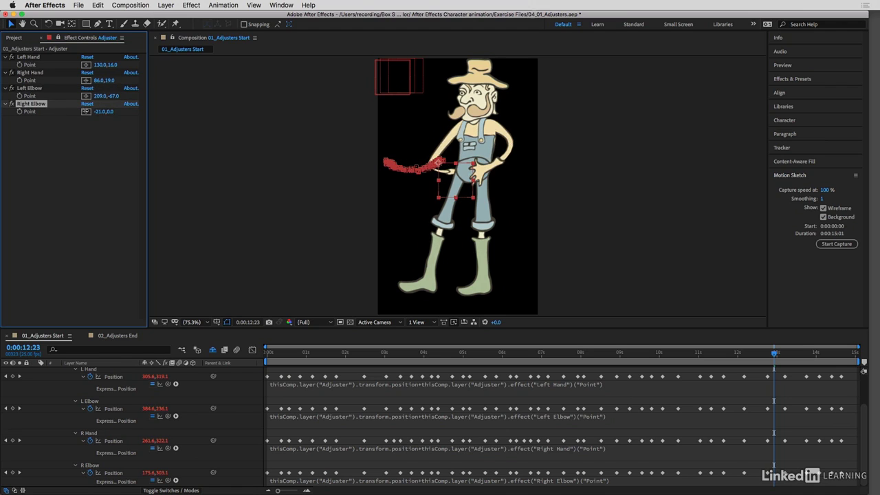
Pose the gardener's right arm by setting the Right Hand point to -83, -4 and the Right Elbow point to 16, -39.
left_click_drag(101, 83, 22, 82)
left_click_drag(108, 80, 102, 81)
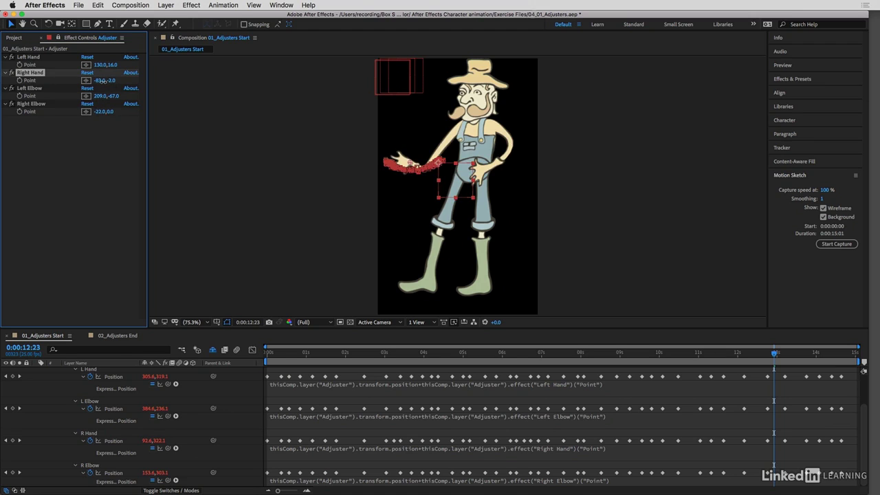
mouse_move(108, 112)
left_mouse_down()
mouse_move(80, 125)
mouse_move(119, 110)
left_mouse_up()
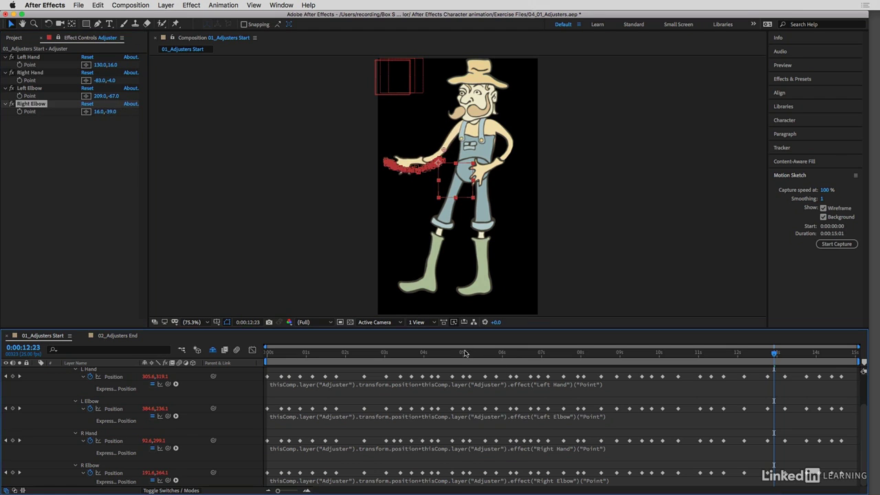
Preview the arm animation from the start of the composition.
key("Home")
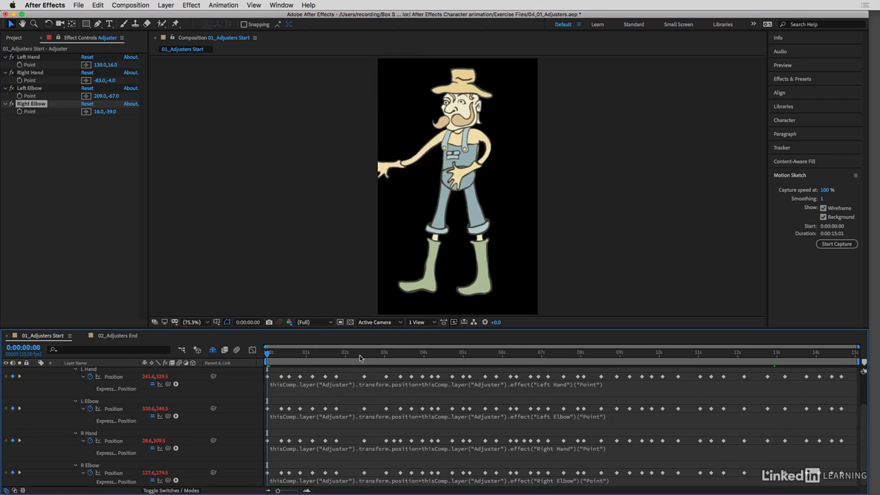
key("space")
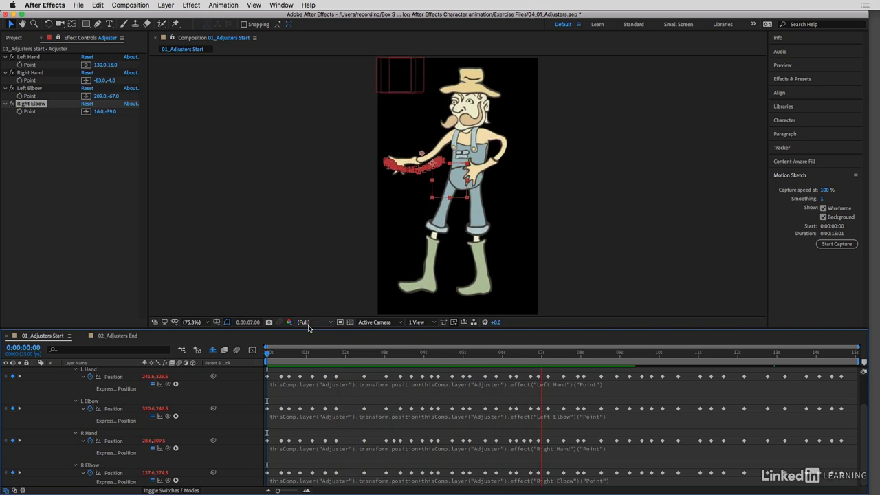
key("space")
At 0:00:00:13, set Right Elbow to 91, -39, Left Elbow to 256, -15, Right Hand to -1, -4 and Left Hand to 158, 35, and preview.
left_click_drag(330, 352, 284, 353)
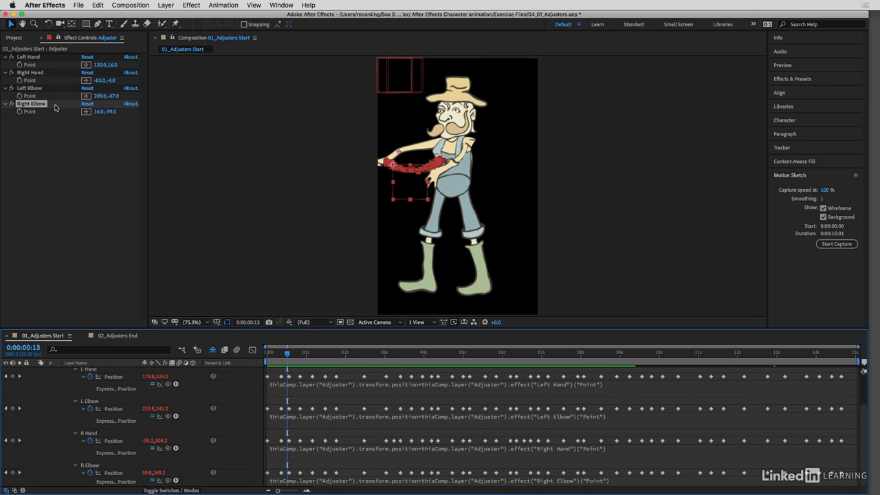
left_click_drag(100, 111, 140, 116)
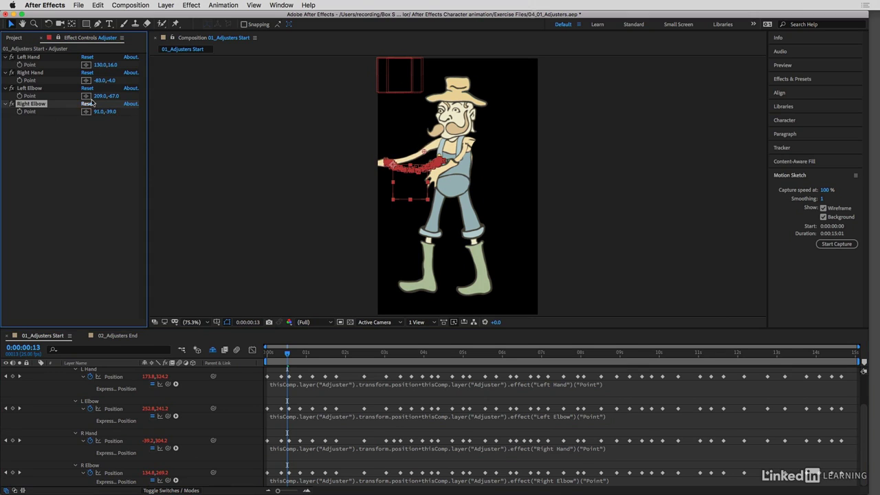
left_click(98, 96)
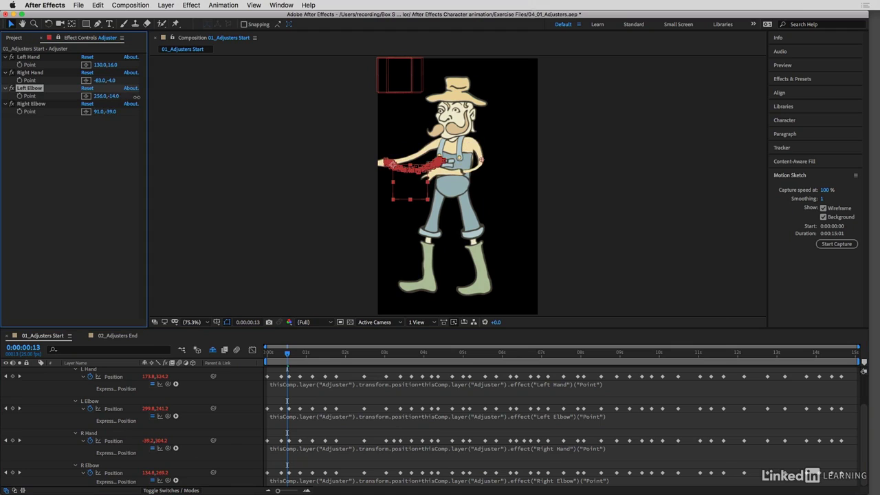
left_click_drag(101, 81, 109, 81)
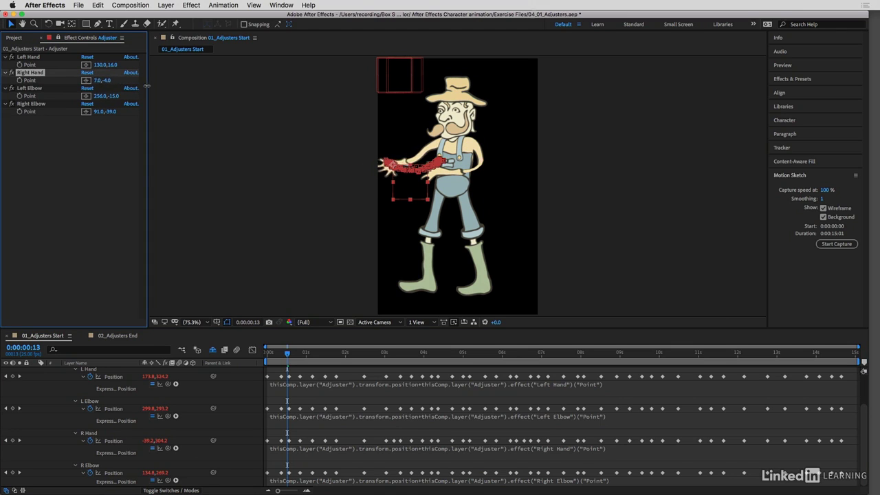
left_click_drag(100, 65, 113, 65)
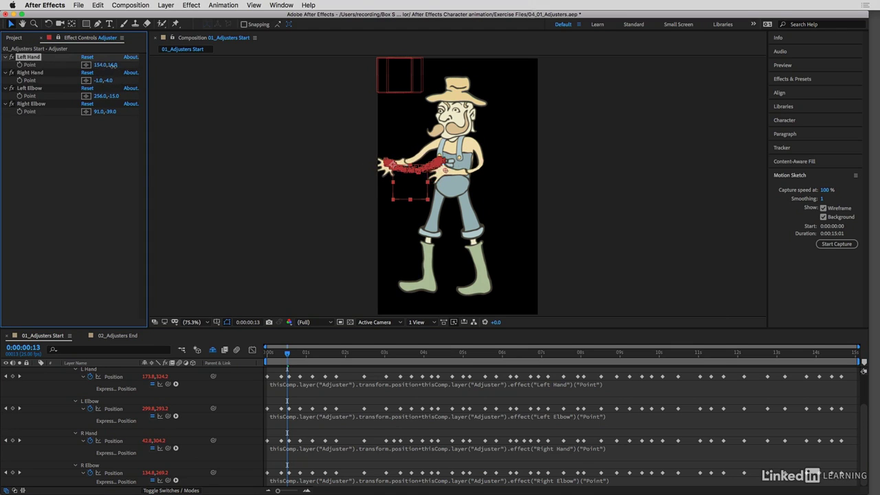
key("space")
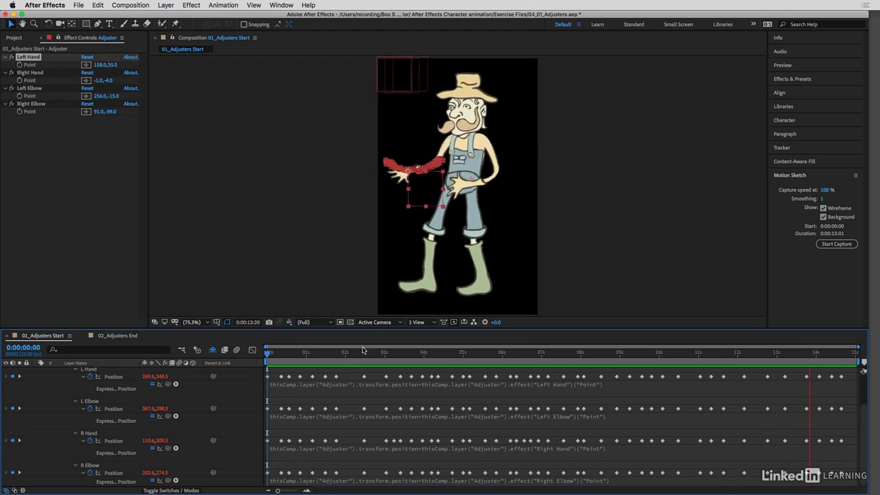
Show the Adjuster's Position curves in the Graph Editor and separate the property into X Position and Y Position.
scroll(286, 398, "up", 3)
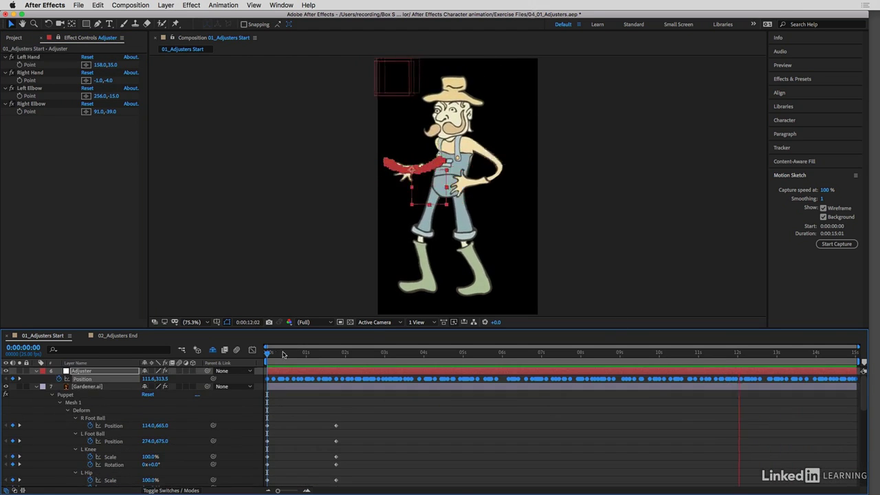
left_click(252, 350)
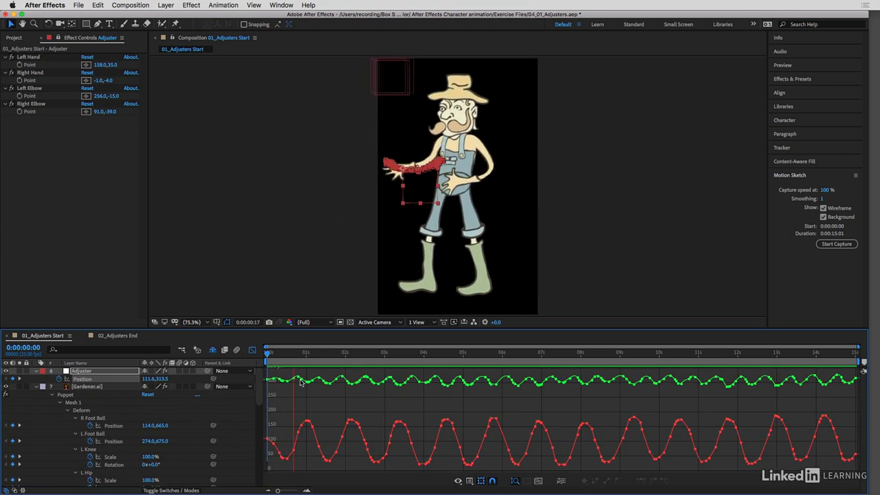
left_click(306, 422)
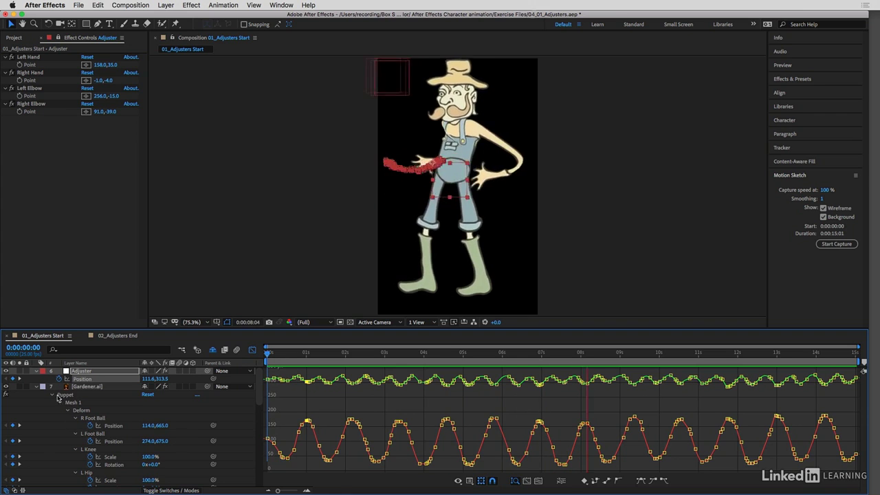
left_click(36, 386)
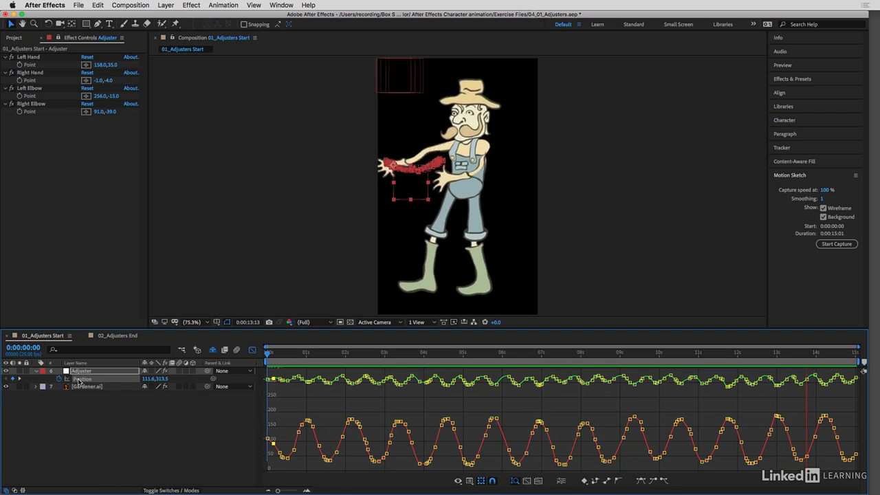
right_click(77, 382)
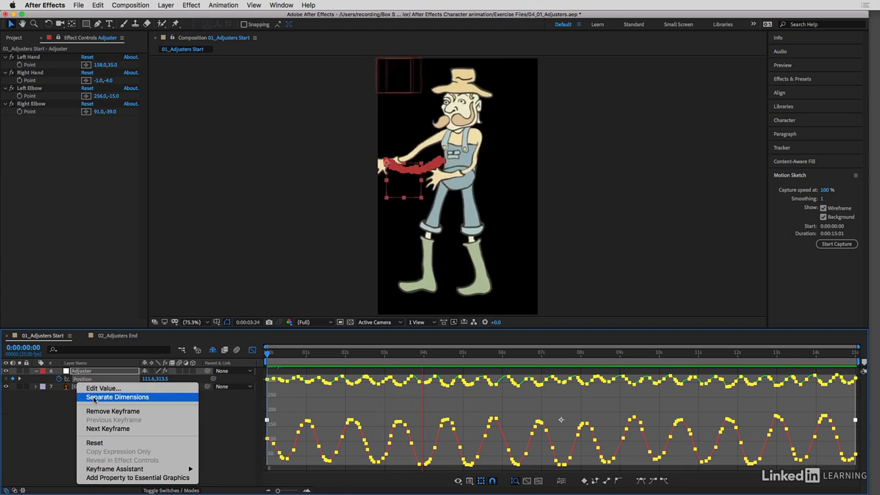
left_click(103, 397)
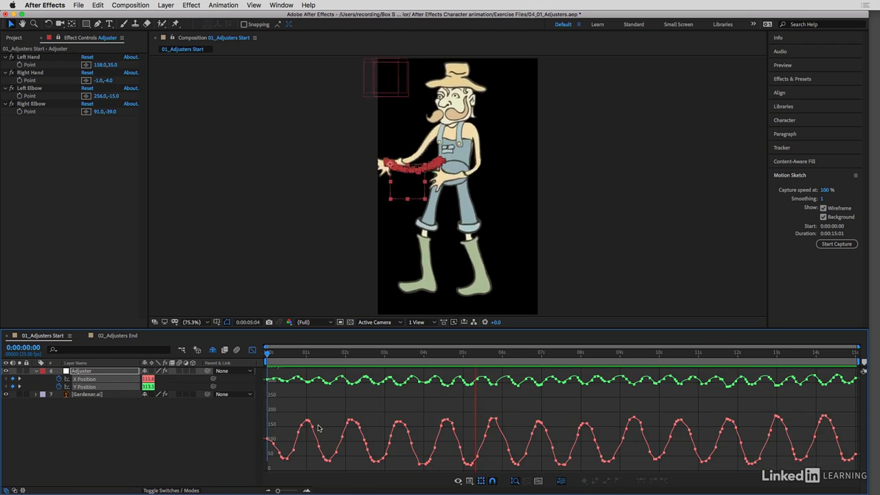
Compress all the Adjuster's X Position keyframes vertically to a range of about 50 to 140, and preview the reduced movement.
left_click(85, 379)
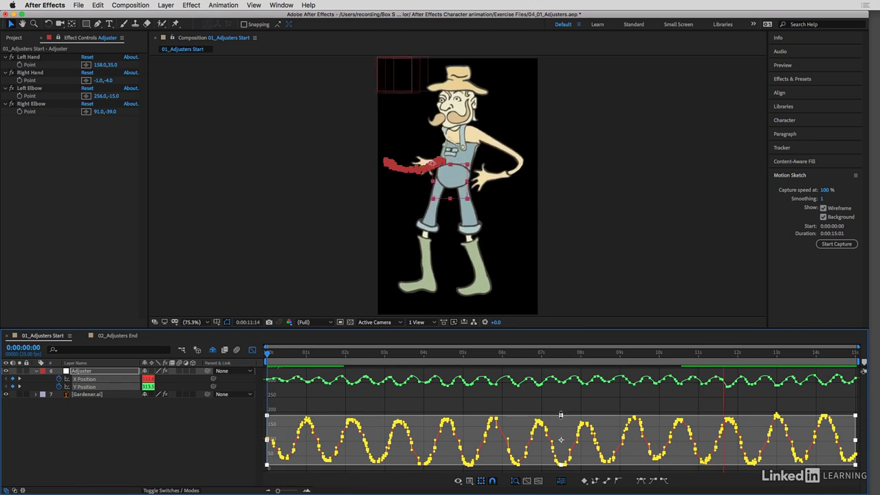
left_click_drag(560, 415, 560, 427)
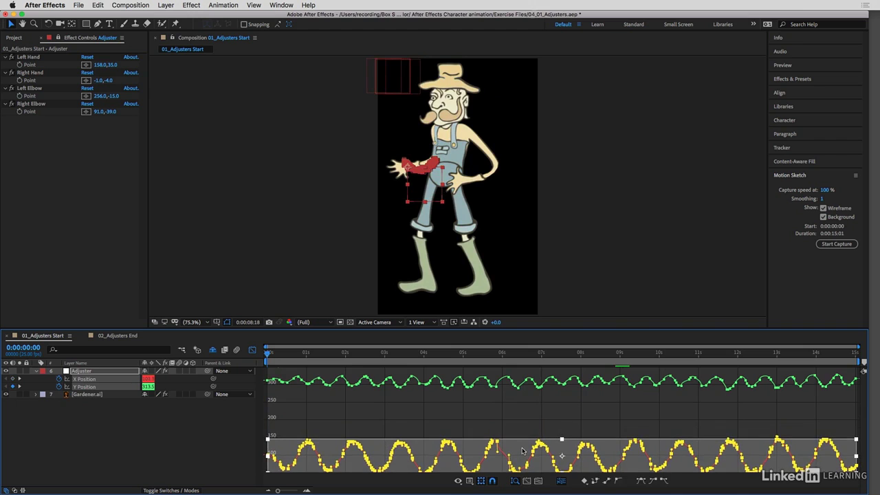
key("space")
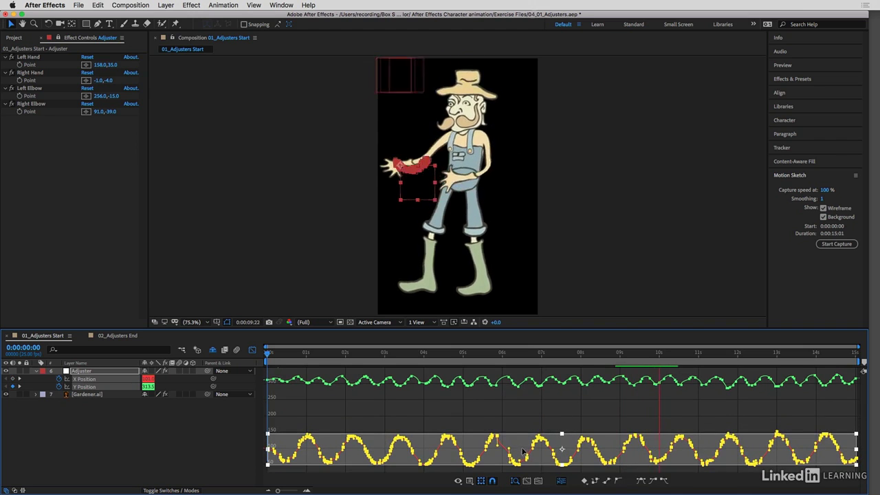